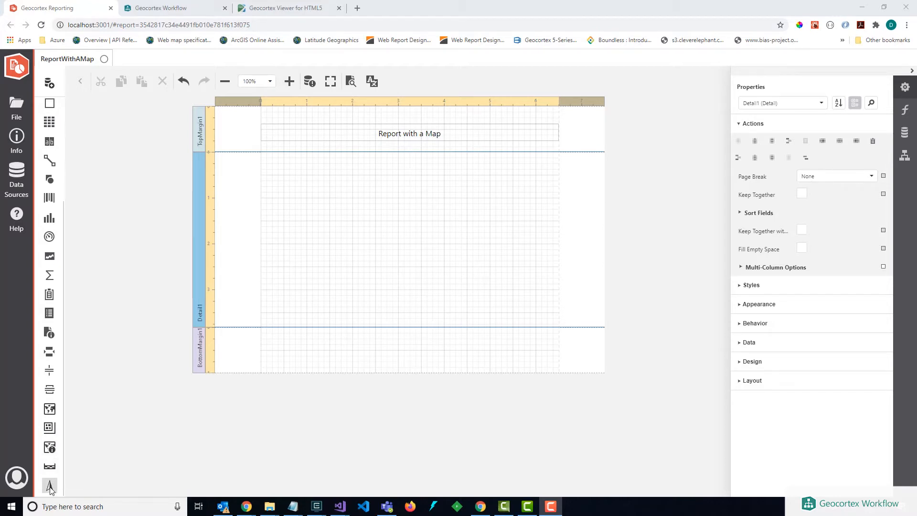
Step: Place a map in the report's Detail band and a smaller overview map beside it
left_click_drag(49, 413, 263, 166)
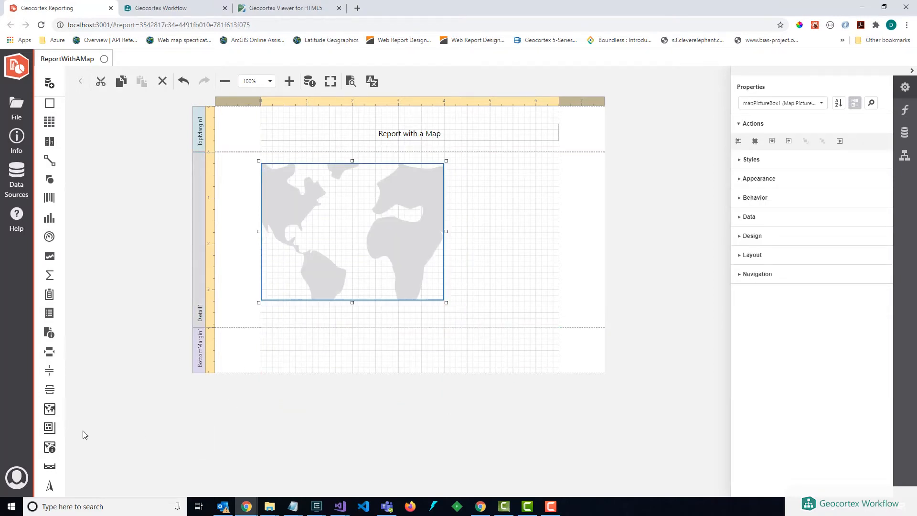
left_click_drag(49, 428, 456, 165)
left_click_drag(505, 212, 546, 235)
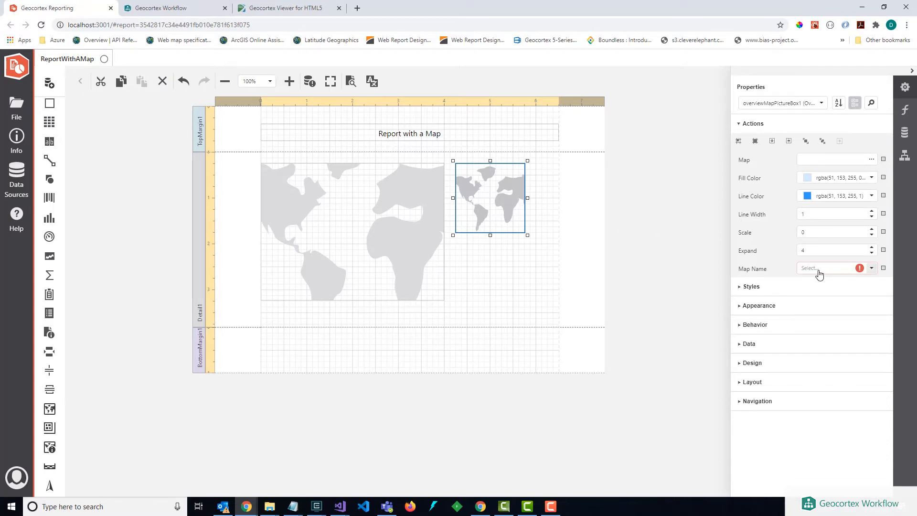
Step: Link the overview map to mapPictureBox1, check the main map's name, and save the report
left_click(871, 270)
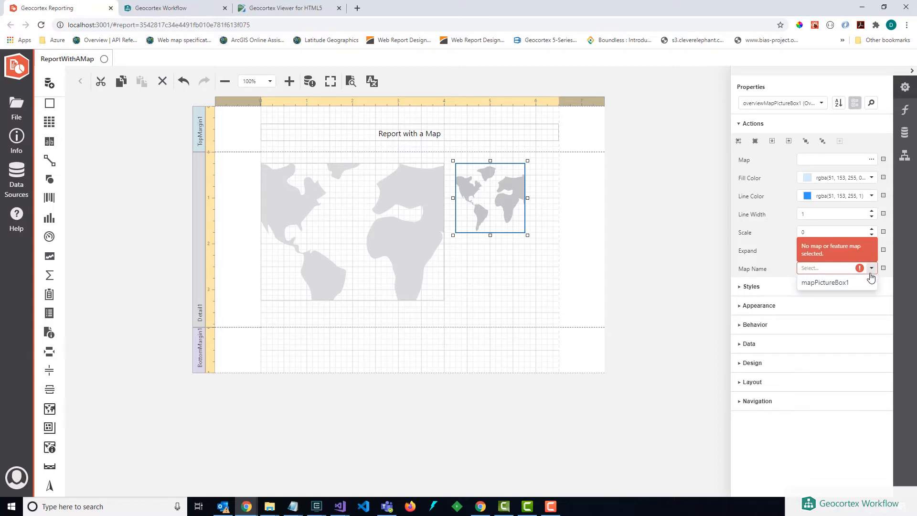
left_click(839, 286)
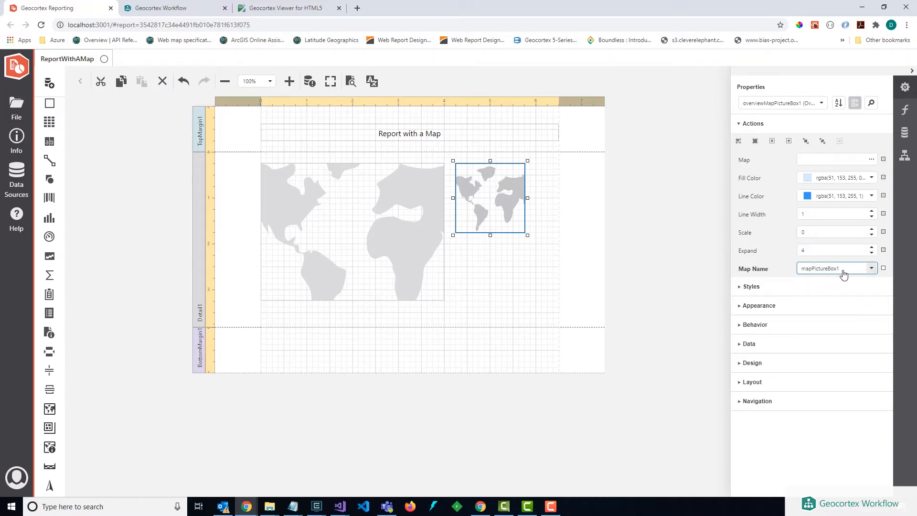
left_click(396, 232)
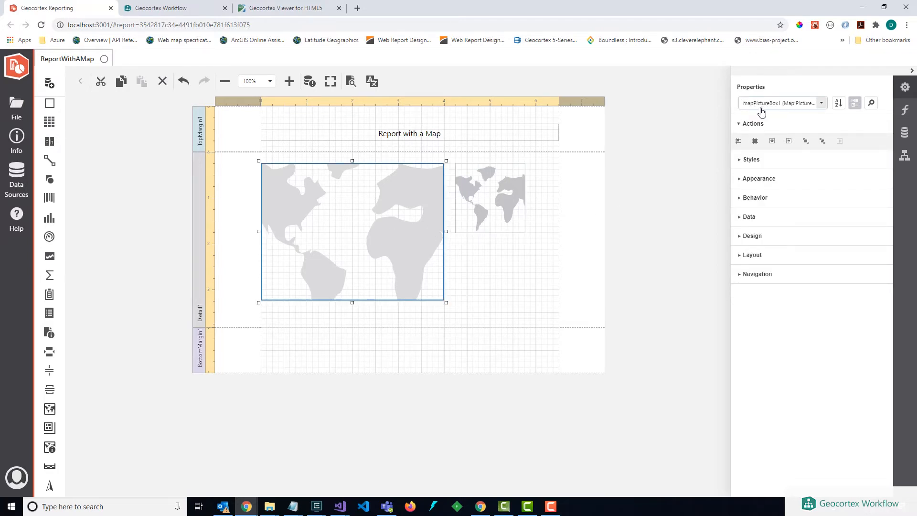
left_click(492, 272)
key("ctrl+s")
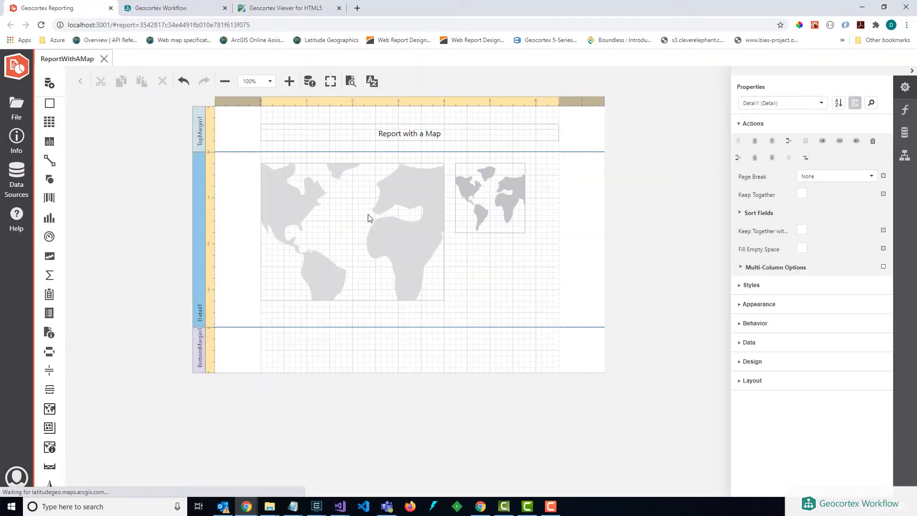
Step: Switch to Geocortex Workflow, set Include Map to true for the Run Report activity, and save the workflow
left_click(176, 10)
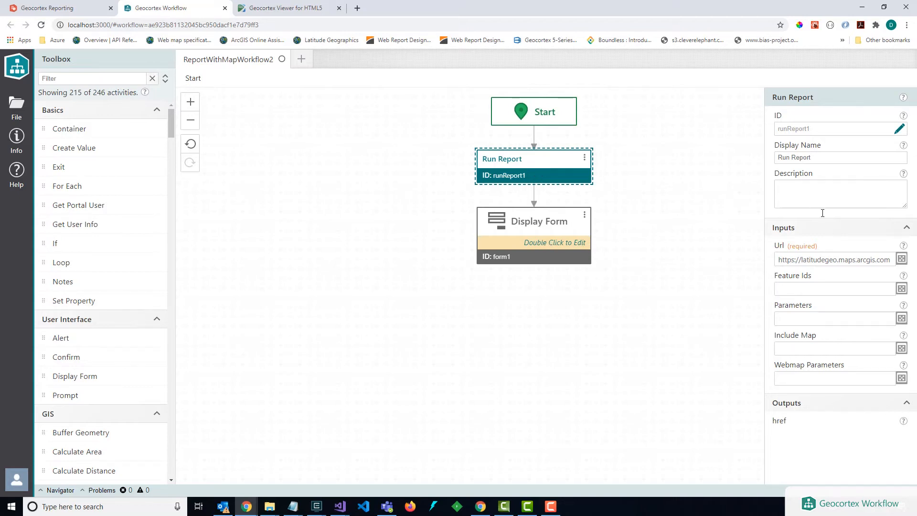
left_click(812, 349)
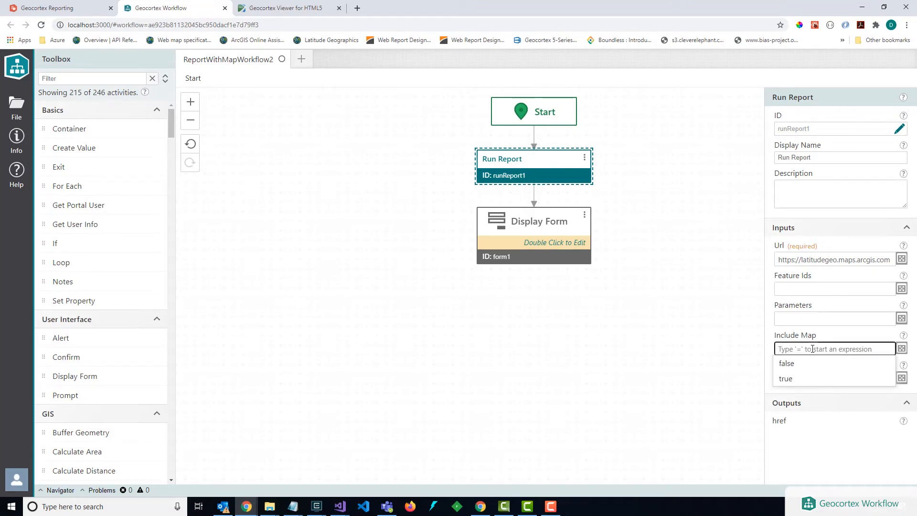
type("true")
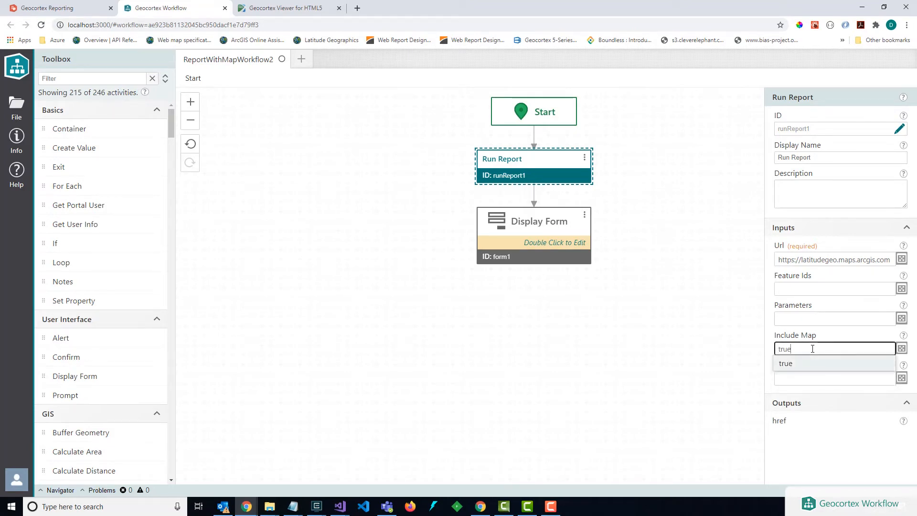
left_click(692, 354)
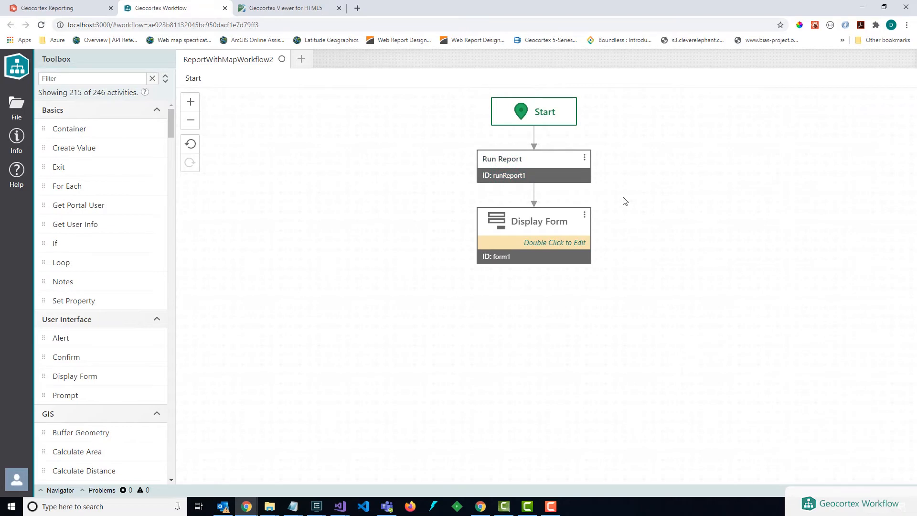
left_click(500, 168)
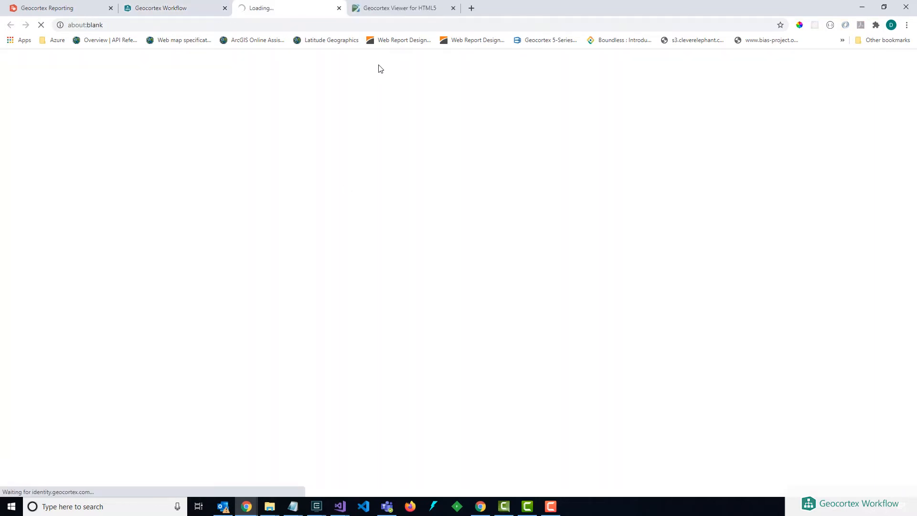
Step: Switch to the Geocortex Viewer, reload it, view the generated report, and close the report
left_click(297, 8)
left_click(273, 25)
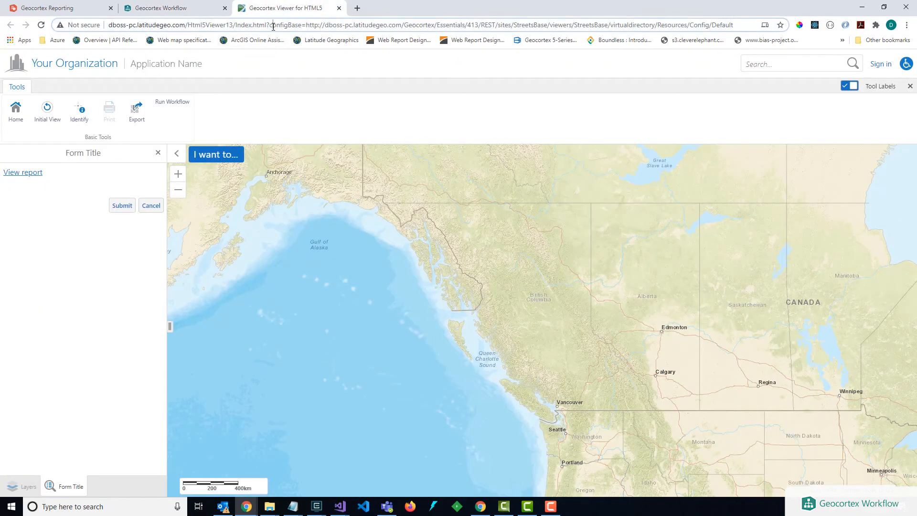
key("Return")
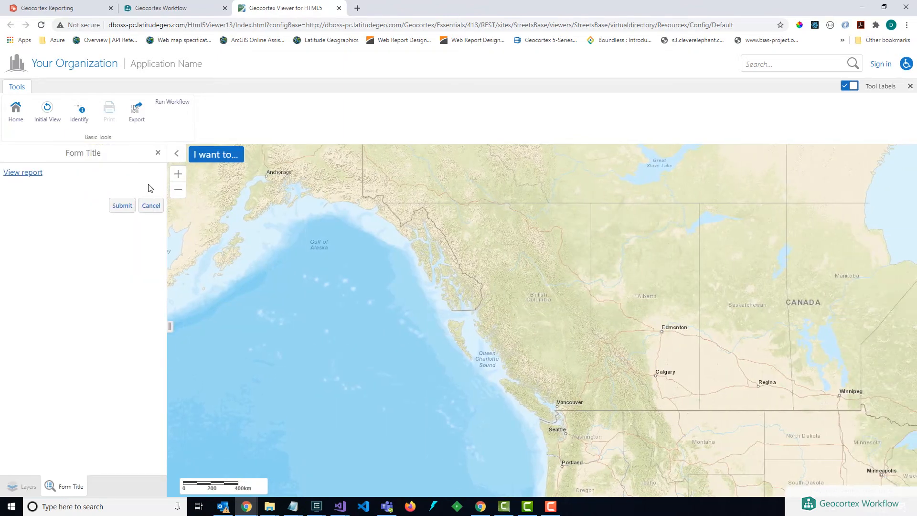
left_click(19, 174)
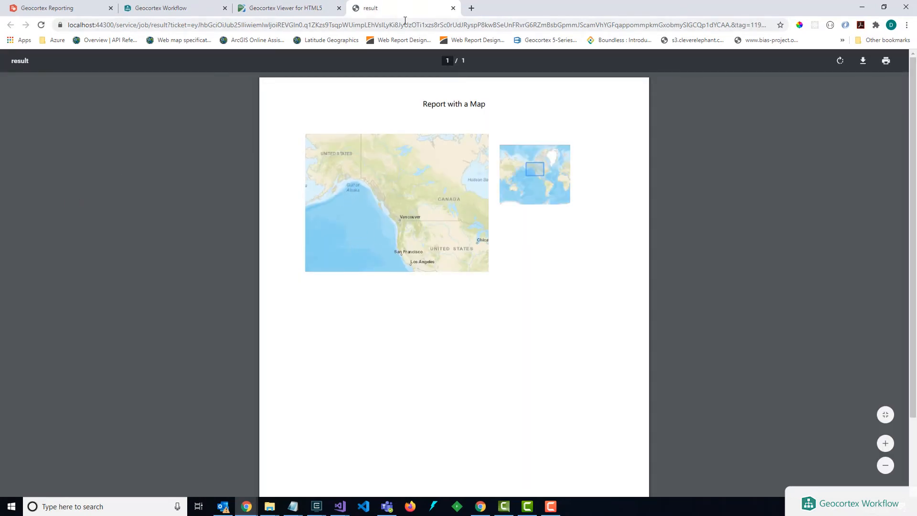
left_click(454, 9)
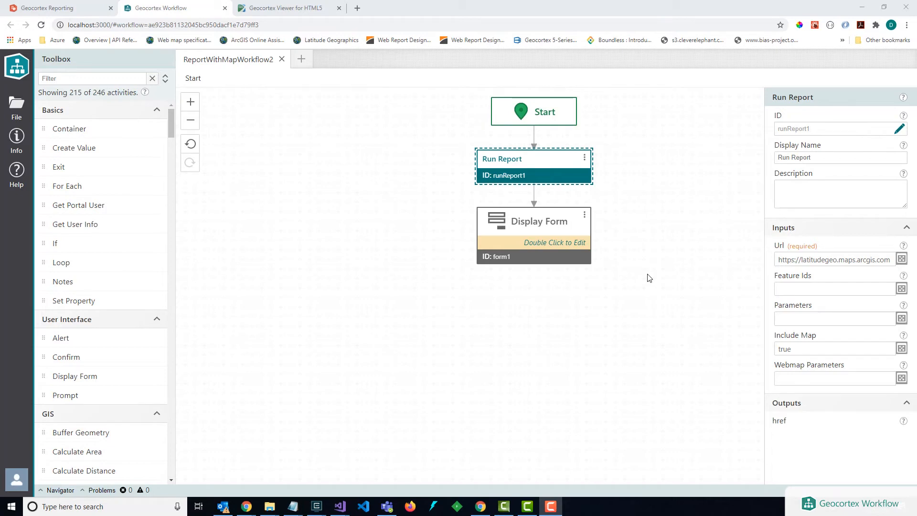
Step: In Geocortex Workflow, clear the Include Map input of the Run Report activity
double_click(816, 350)
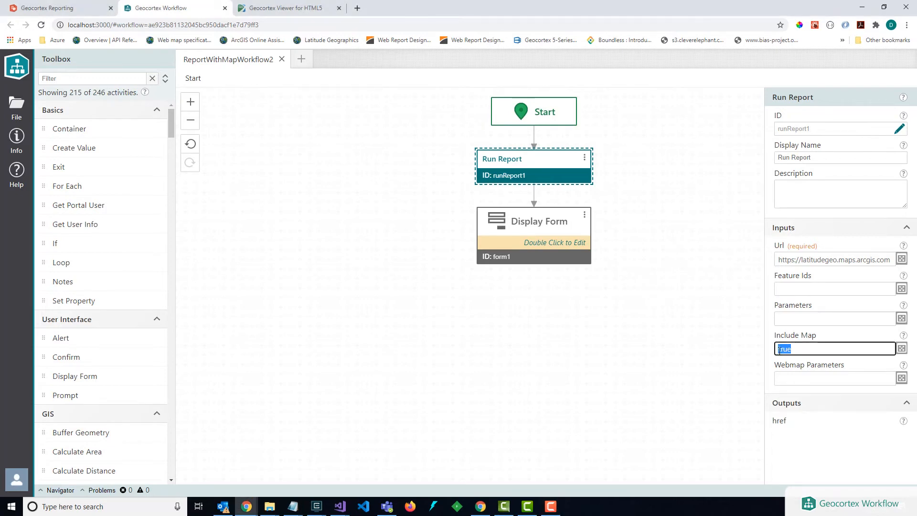
key("BackSpace")
left_click(744, 338)
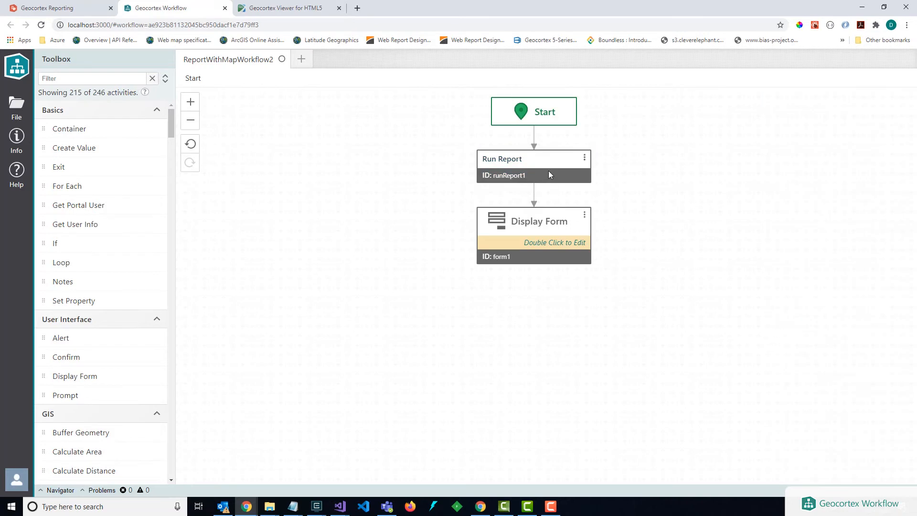
Step: Detach Run Report from Start and move Display Form and Run Report down to leave a gap beneath Start
left_click(528, 165)
left_click(533, 244)
left_click_drag(534, 245, 534, 326)
left_click(534, 167)
left_click_drag(534, 168, 533, 225)
Step: Find the Generate Webmap for Report activity and insert it between Start and Run Report, connected to both
left_click(51, 76)
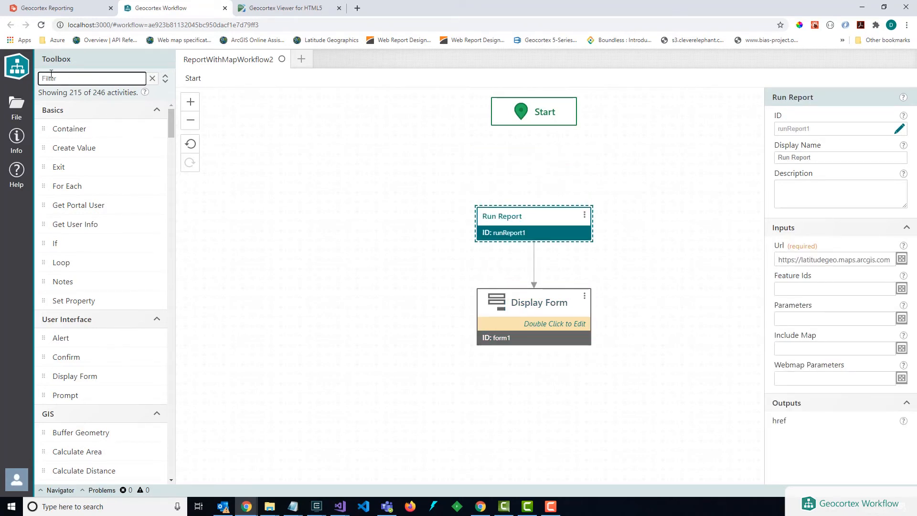
type("genera")
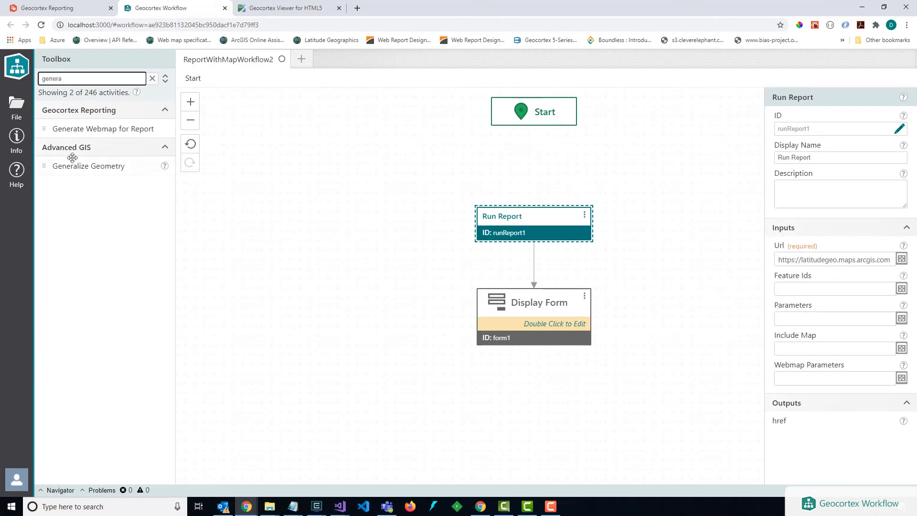
left_click_drag(86, 128, 536, 133)
left_click_drag(534, 194, 531, 230)
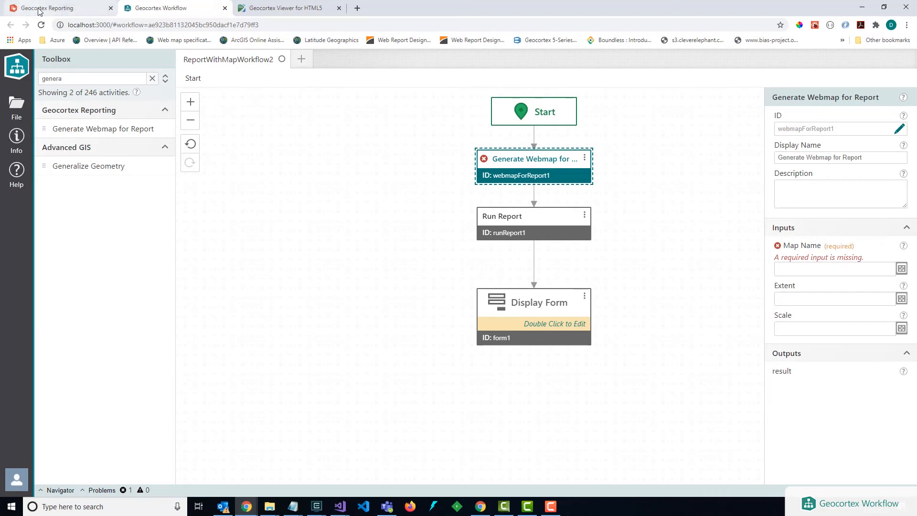
Step: Check the main map's name in Geocortex Reporting and set the Generate Webmap activity's Map Name to mapPictureBox1 in Geocortex Workflow
left_click(21, 8)
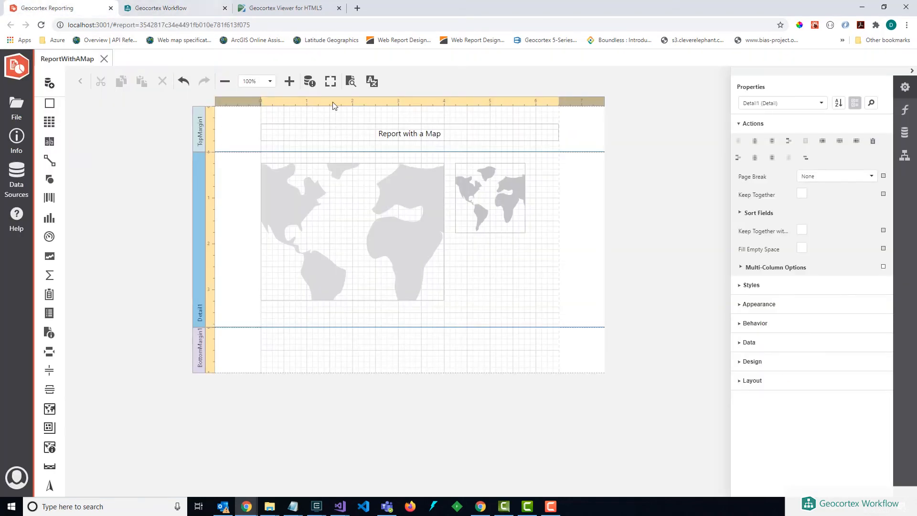
left_click(334, 231)
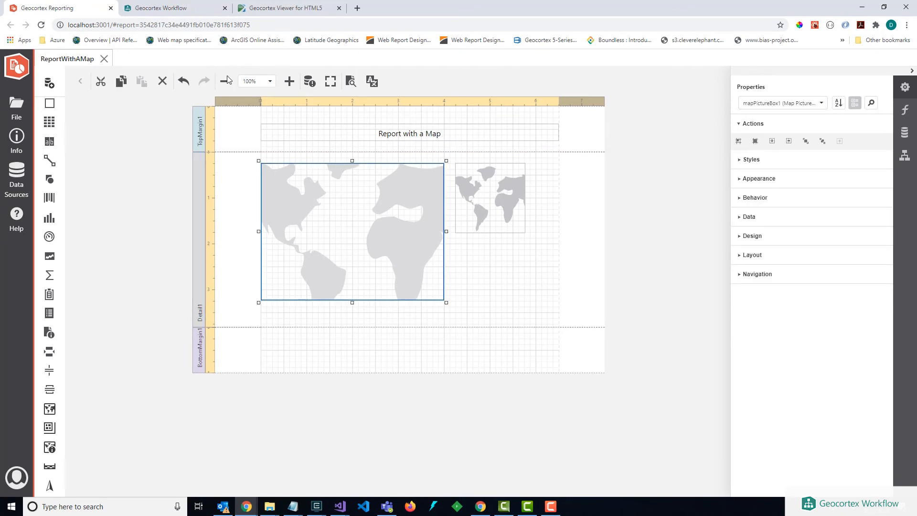
left_click(161, 9)
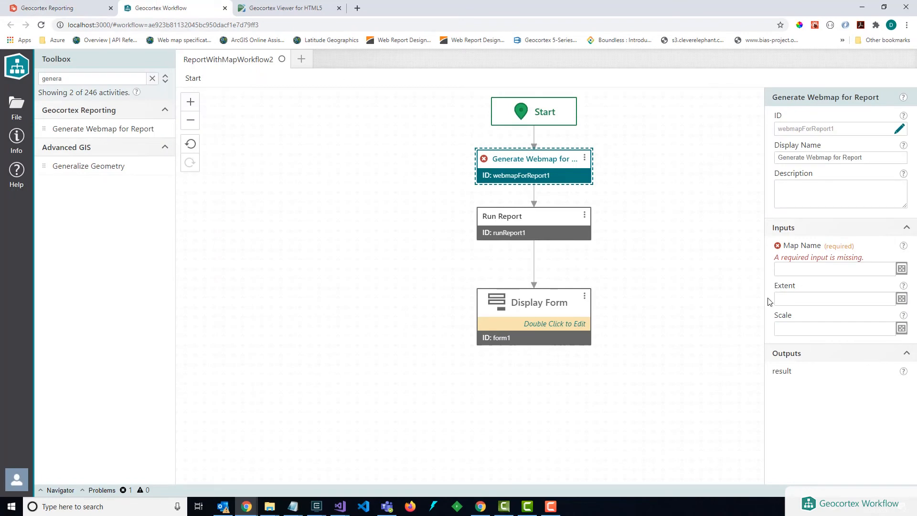
left_click(790, 269)
type("mapPictureBox1")
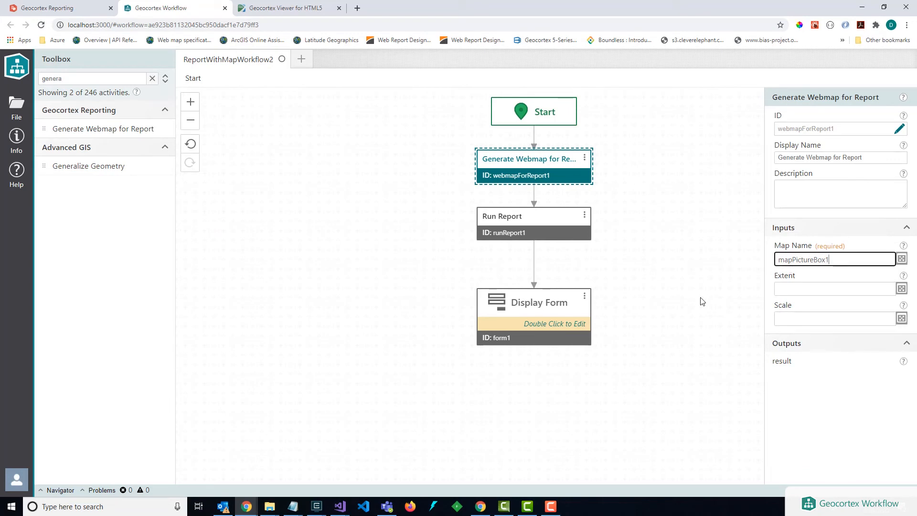
left_click(703, 301)
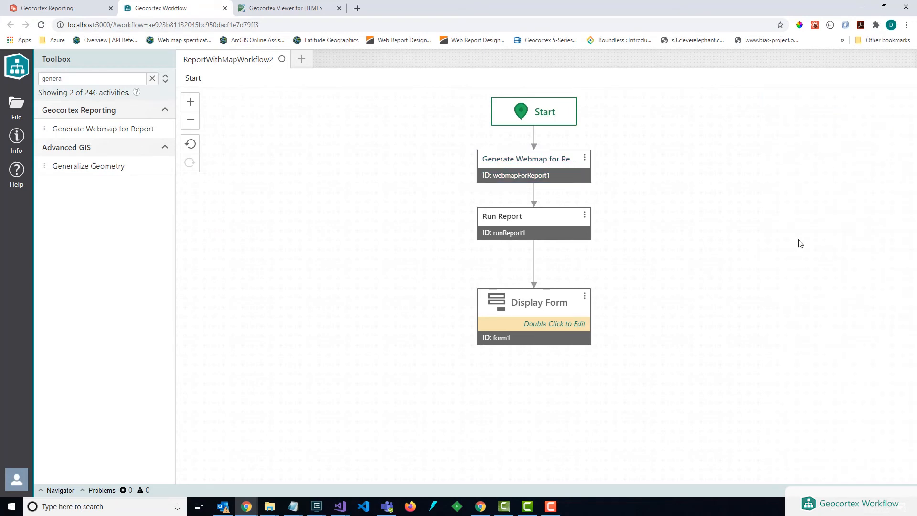
Step: Set the Scale input of the Generate Webmap for Report activity to 1000000
left_click(569, 164)
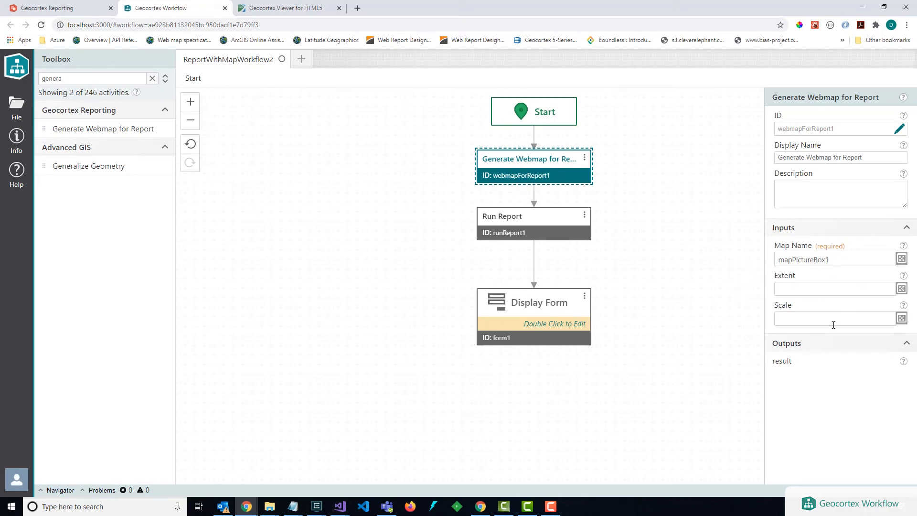
left_click(796, 319)
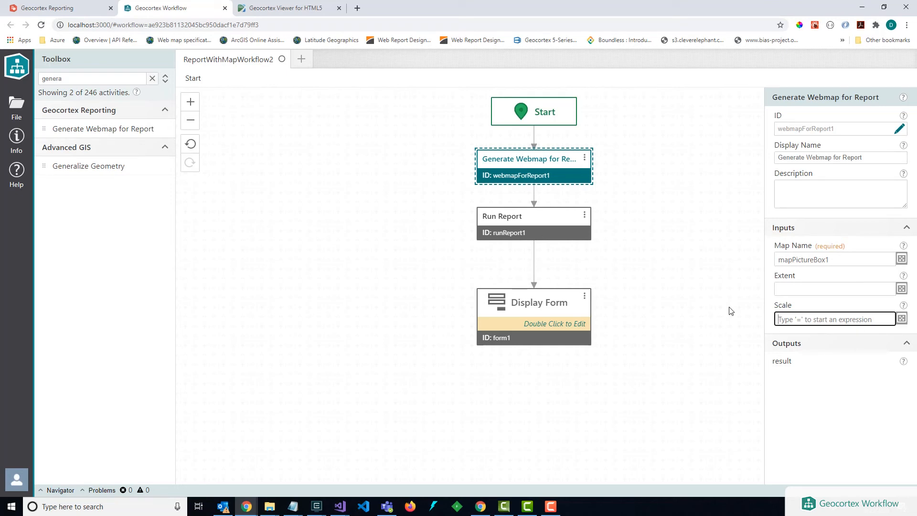
type("1000000")
left_click(724, 234)
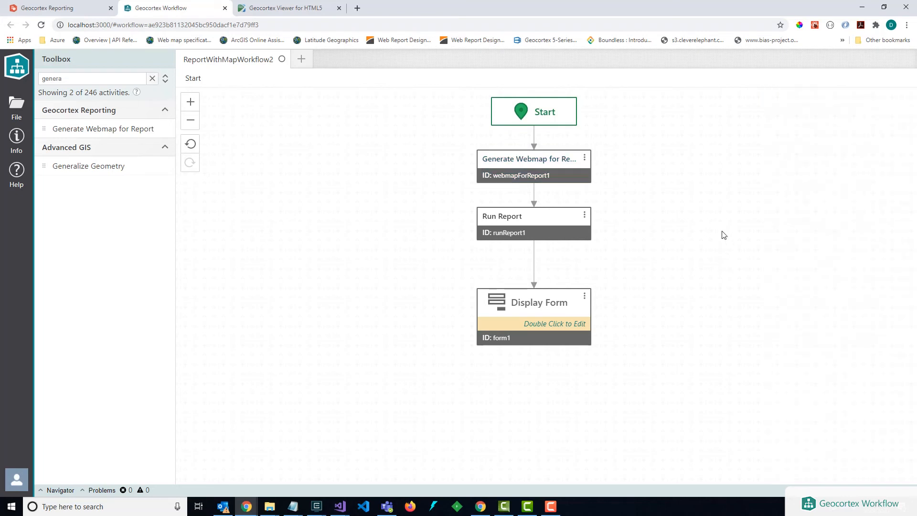
Step: Set Run Report's Webmap Parameters to =$webmapForReport1.result and save the workflow
left_click(529, 227)
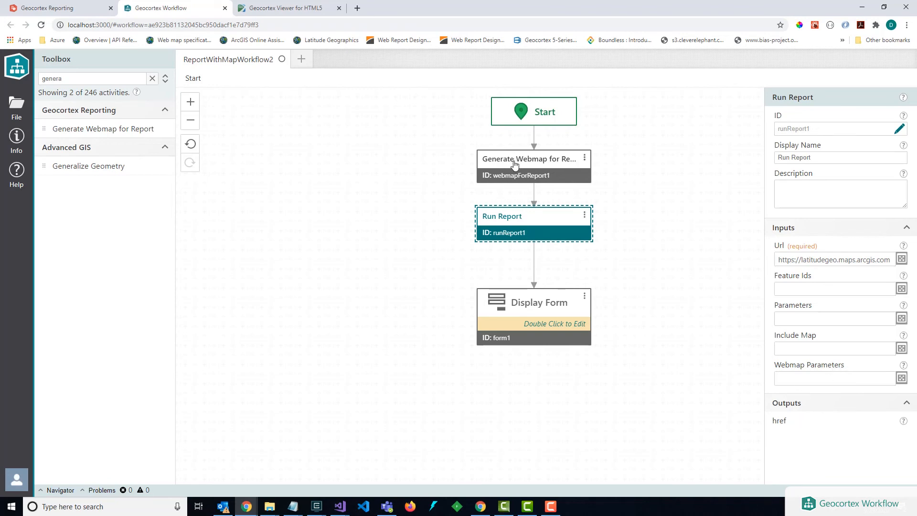
left_click(803, 378)
type("=$")
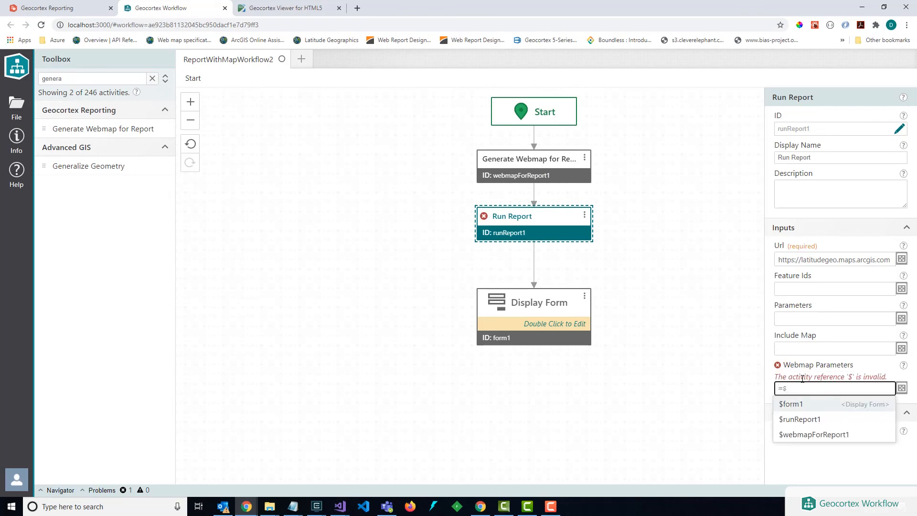
key("Down")
key("Up")
key("Up")
key("Return")
type(".result")
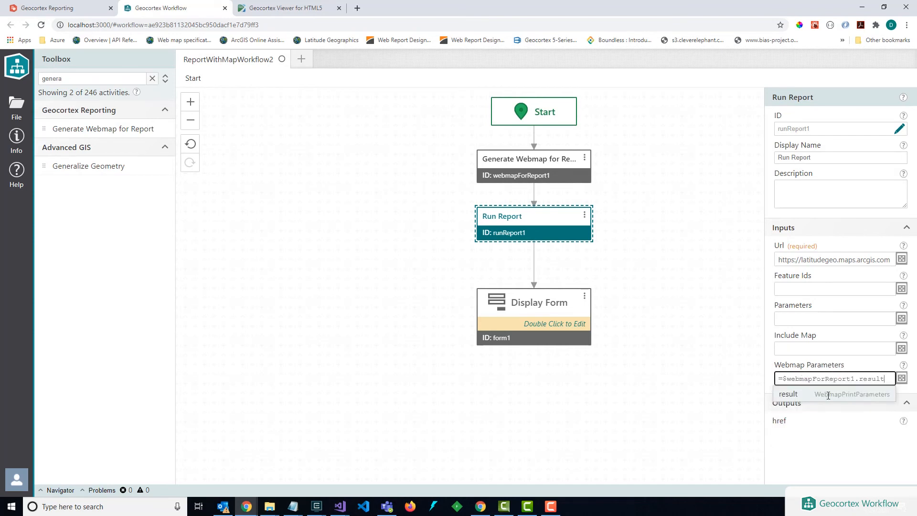
left_click(641, 295)
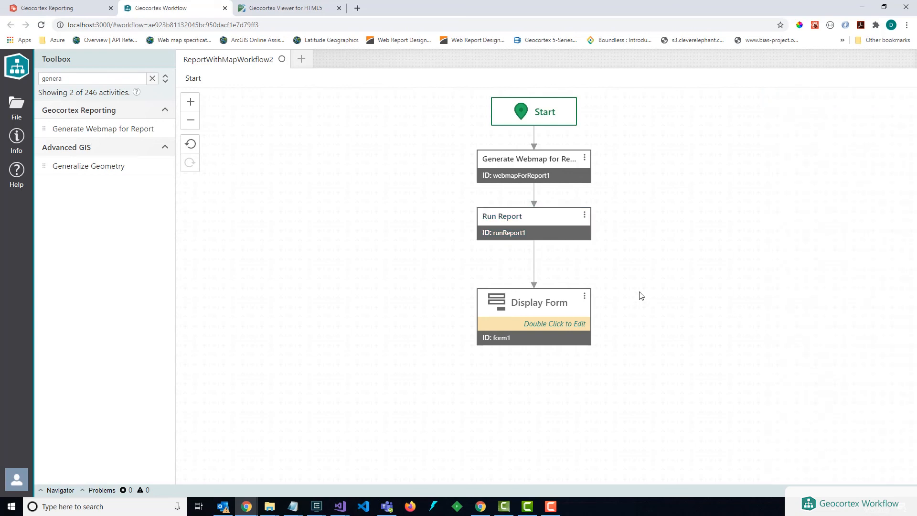
key("ctrl+s")
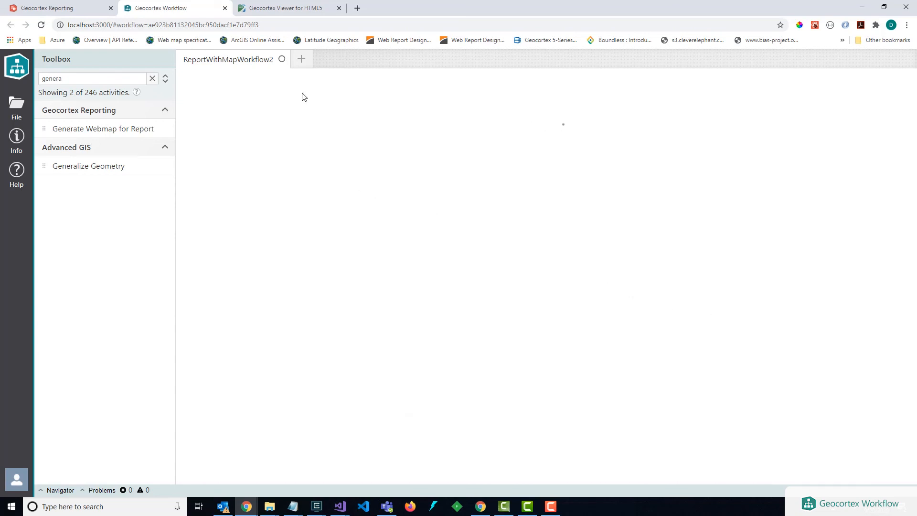
Step: Reload the Geocortex Viewer and open the report generated by the updated workflow
left_click(298, 8)
left_click(295, 27)
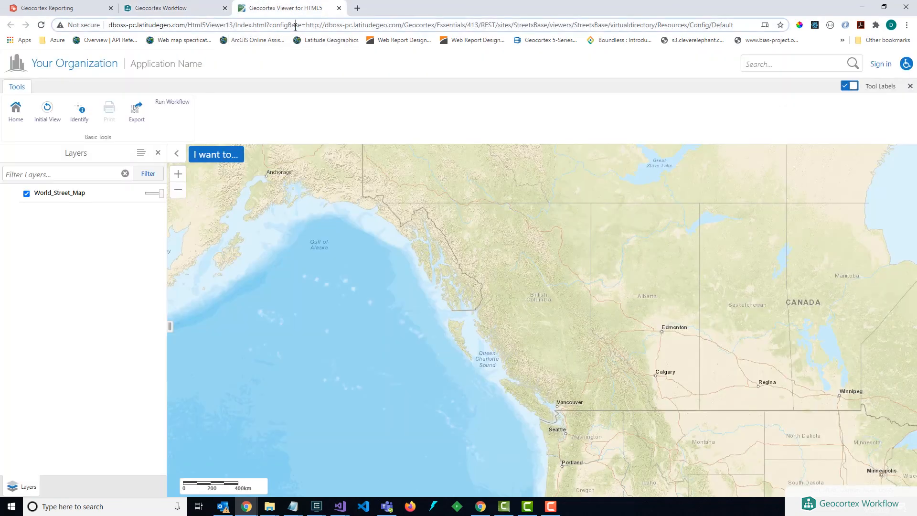
key("Return")
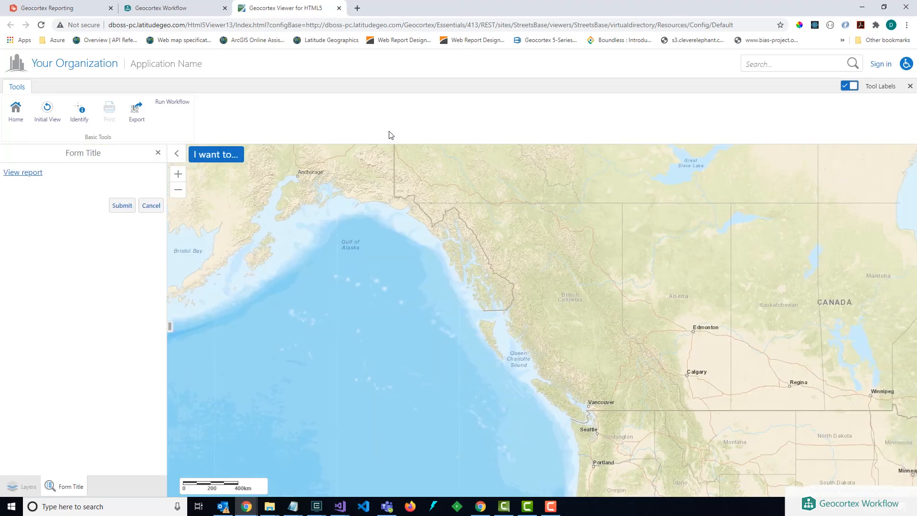
left_click(21, 175)
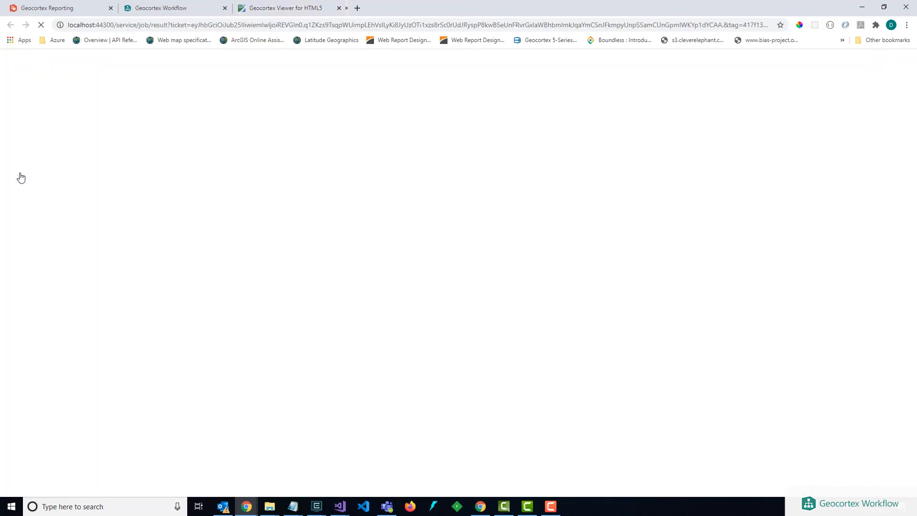